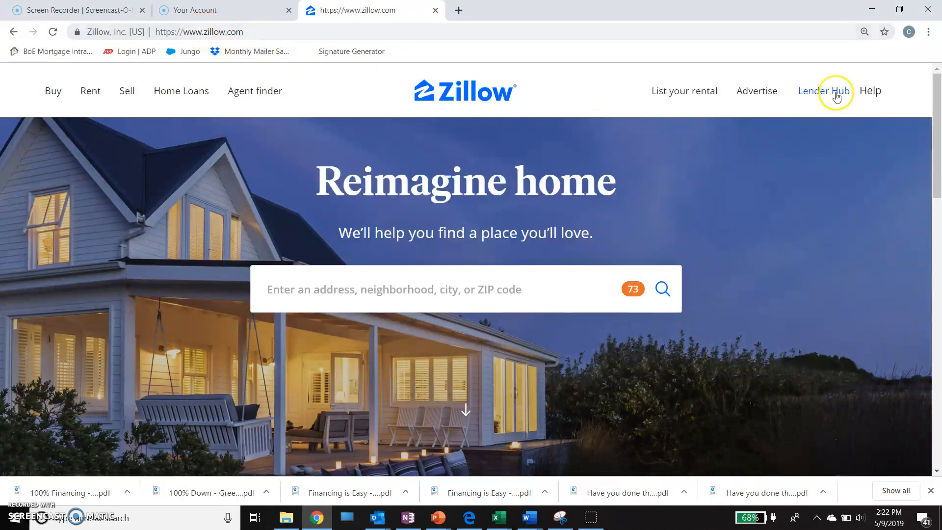
Sign out of the current Zillow account and open the sign-in form
mouse_move(838, 92)
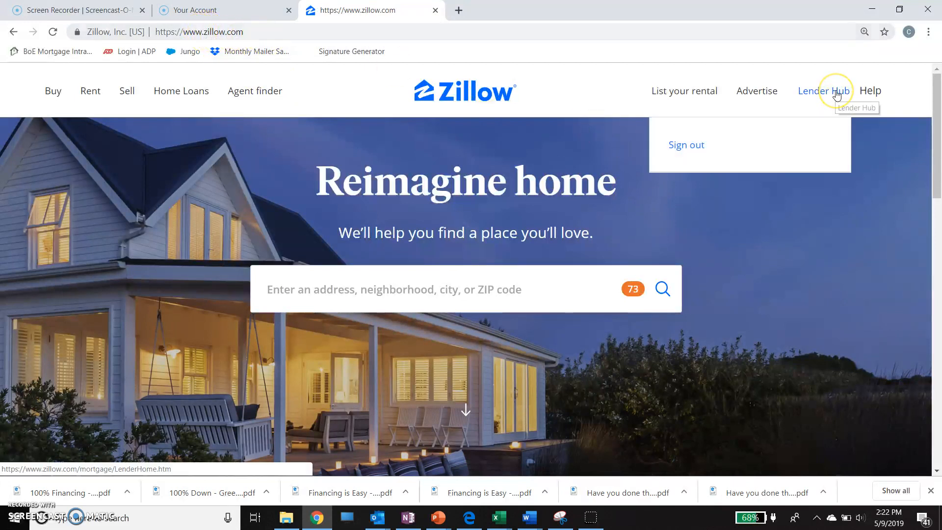
left_click(695, 149)
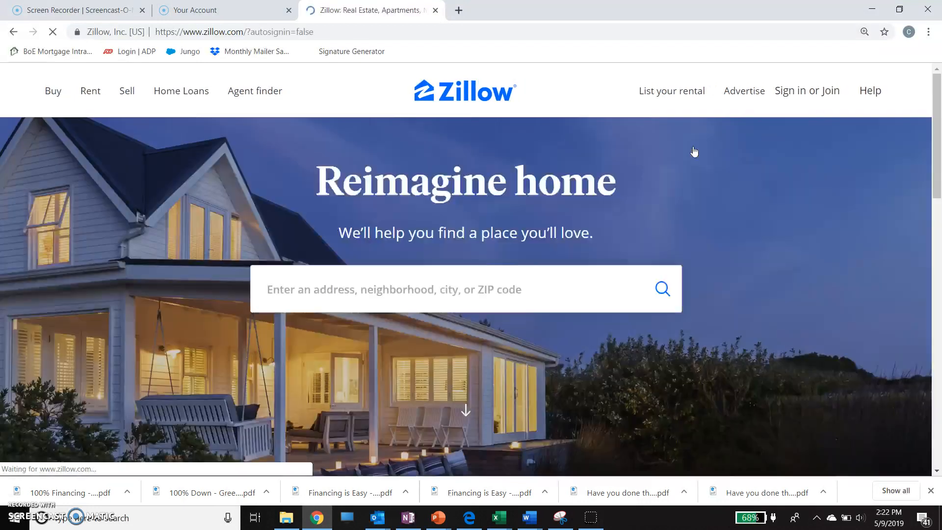
left_click(790, 93)
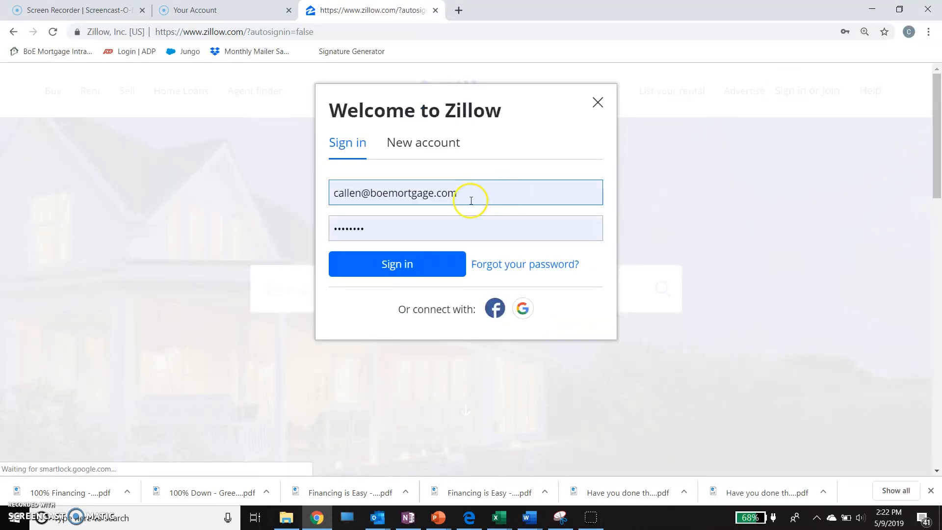
Replace the prefilled sign-in e-mail with the loan officer's saved e-mail address
left_click(475, 191)
key("BackSpace")
key("BackSpace")
key("BackSpace")
key("BackSpace")
key("BackSpace")
key("BackSpace")
key("BackSpace")
key("BackSpace")
key("BackSpace")
key("BackSpace")
key("BackSpace")
key("BackSpace")
key("BackSpace")
key("BackSpace")
key("BackSpace")
key("BackSpace")
key("BackSpace")
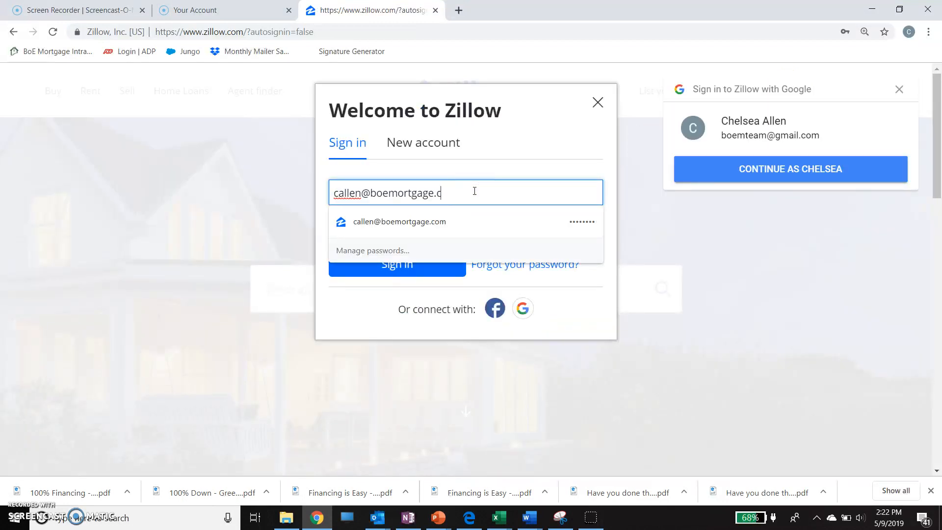
key("BackSpace")
key("BackSpace")
key("BackSpace")
key("BackSpace")
key("BackSpace")
type("sir")
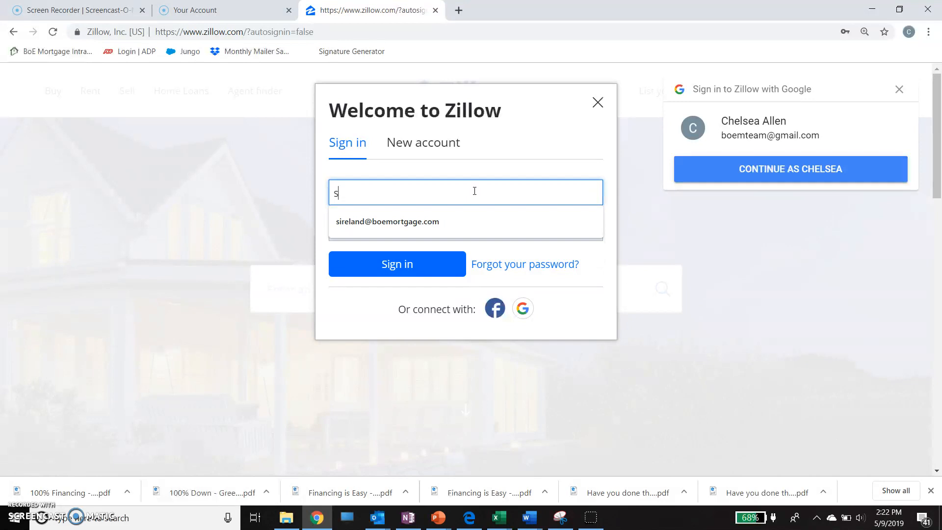
left_click(465, 221)
Replace the prefilled password with the loan officer's account password and sign in to Zillow
left_click(451, 228)
key("BackSpace")
key("BackSpace")
key("BackSpace")
key("BackSpace")
key("BackSpace")
key("BackSpace")
key("BackSpace")
key("BackSpace")
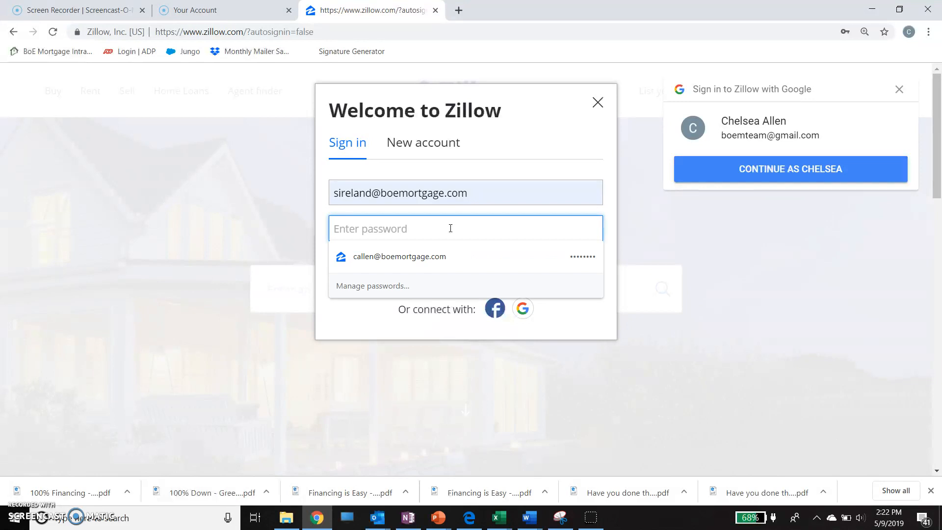
type("************")
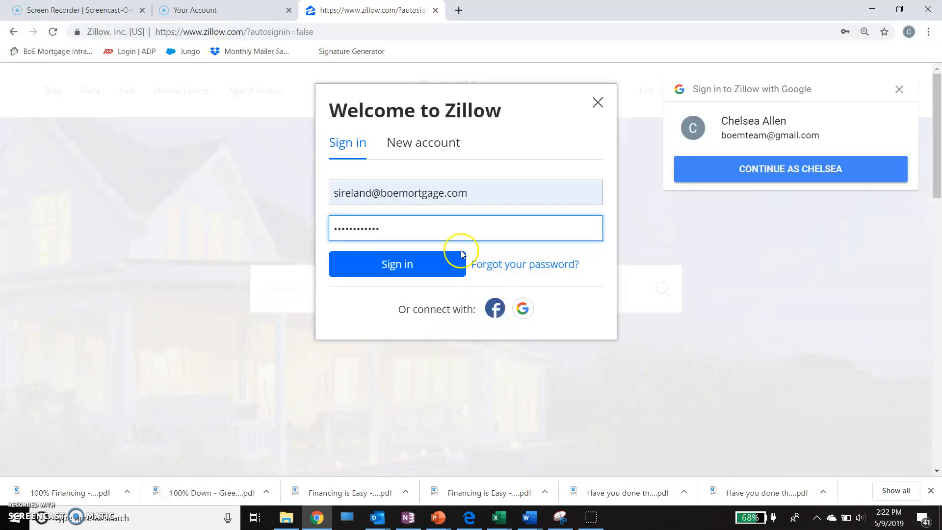
left_click(422, 265)
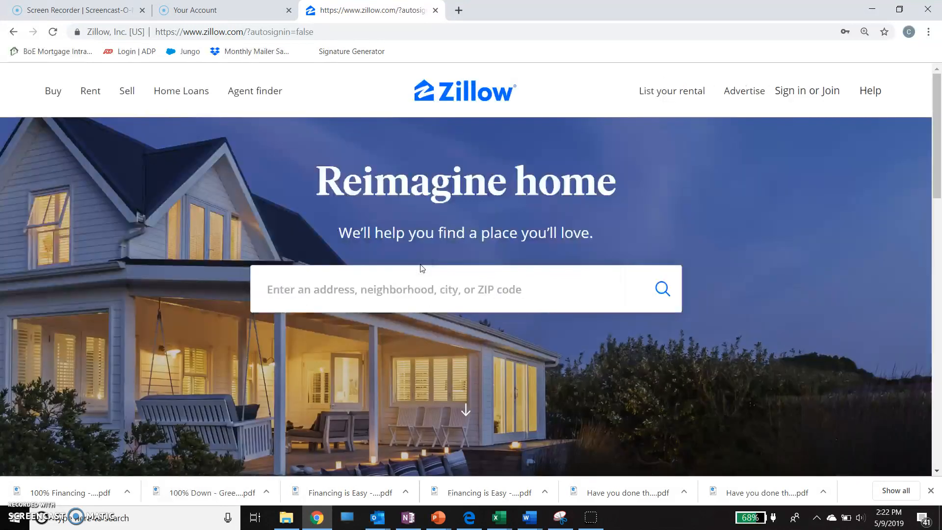
left_click(655, 175)
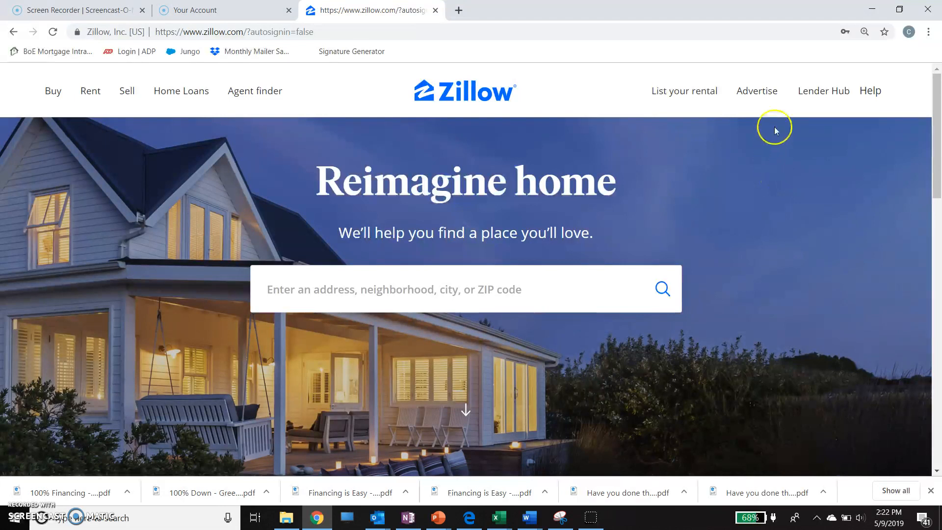
Open the Reviews page of the Lender Hub and copy the review request link
left_click(811, 94)
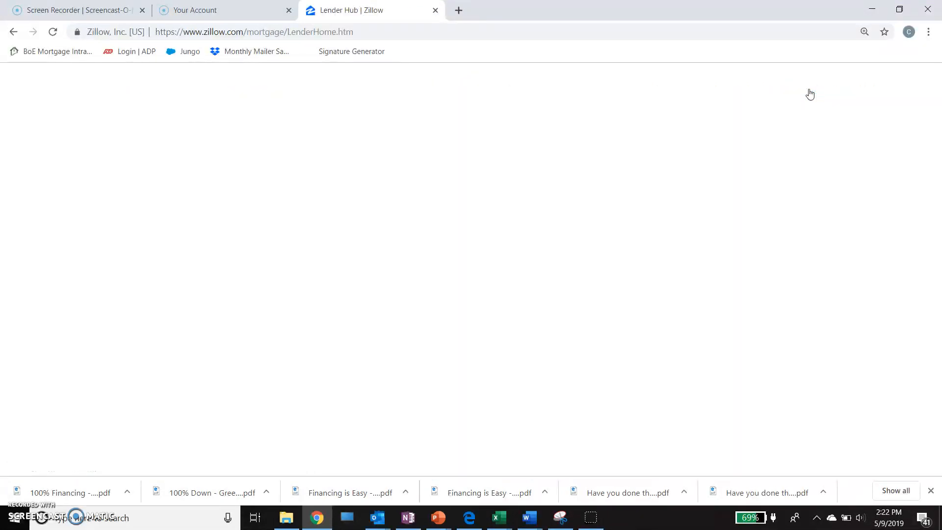
left_click(319, 130)
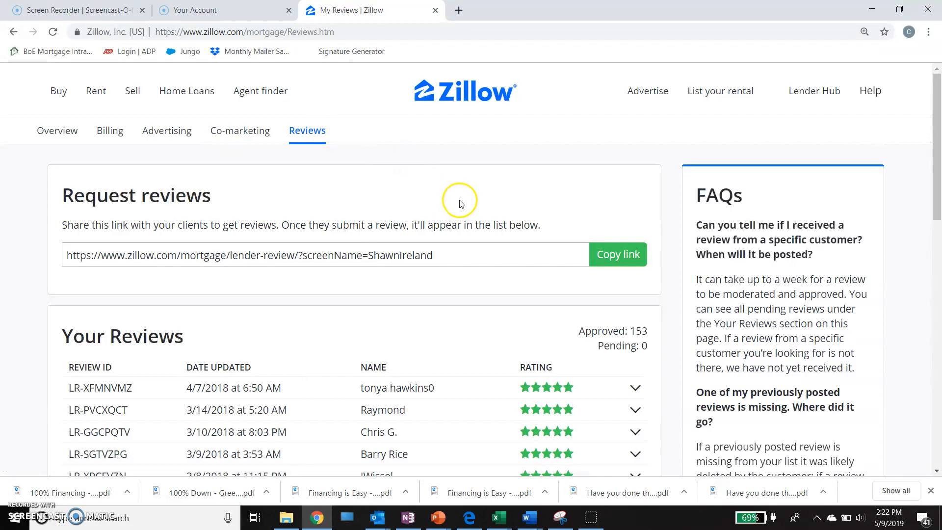
scroll(444, 159, "down", 2)
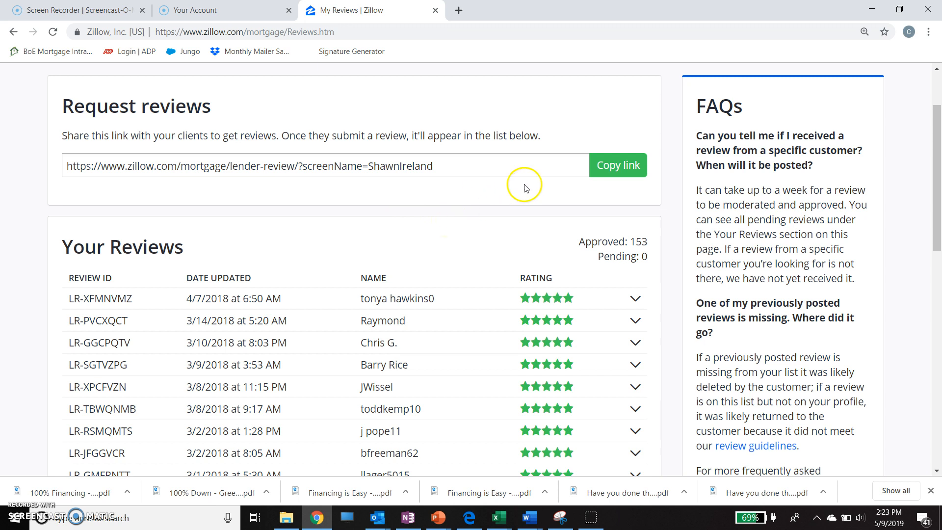
left_click(614, 172)
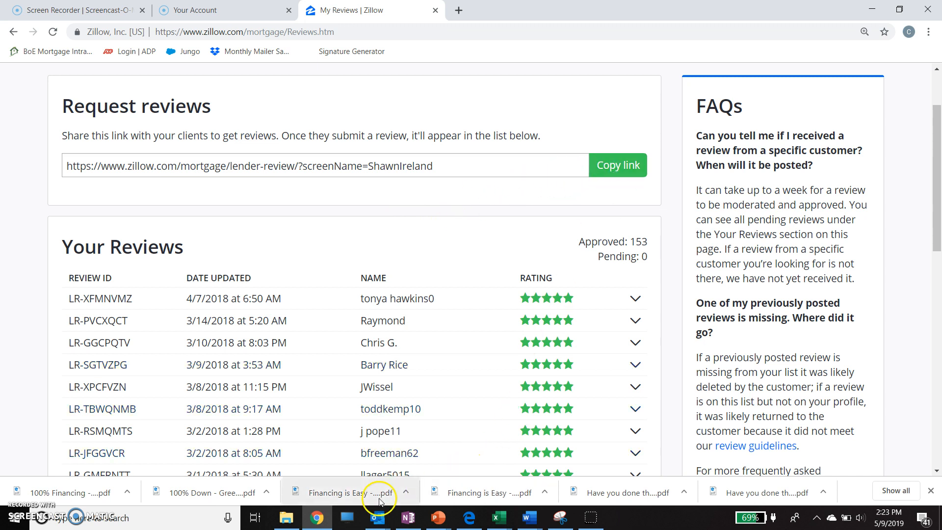
Switch to Outlook, show the mail inbox and start a new email
left_click(377, 518)
left_click(333, 477)
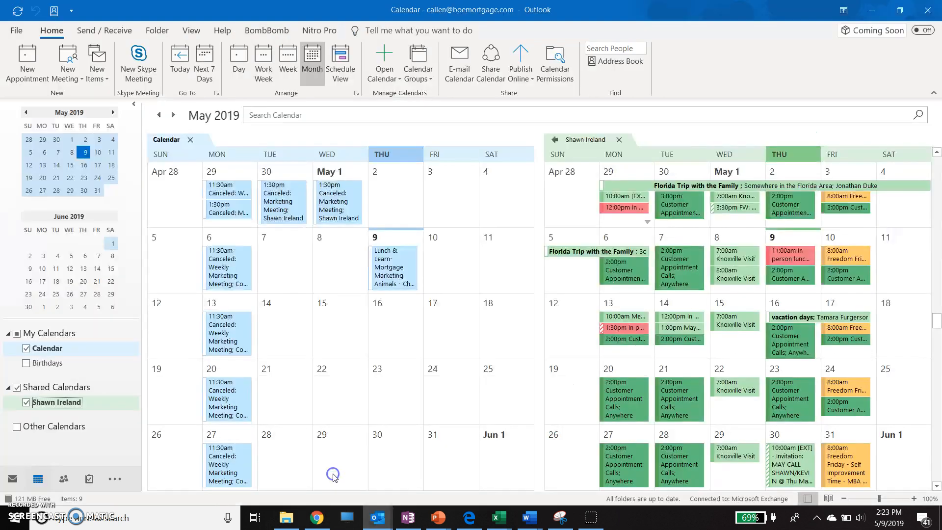
left_click(11, 479)
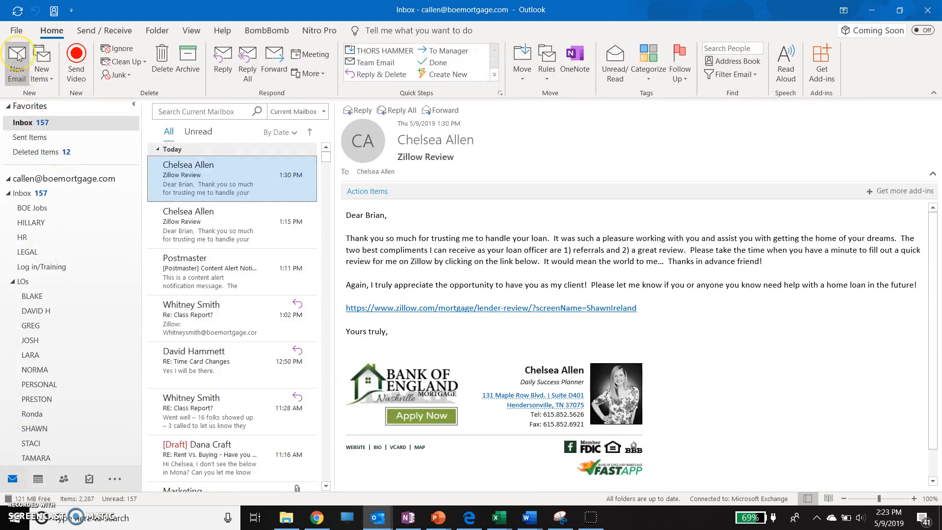
left_click(17, 55)
Address the new email to the suggested recipient and enter "zillow review" as the subject
left_click(168, 173)
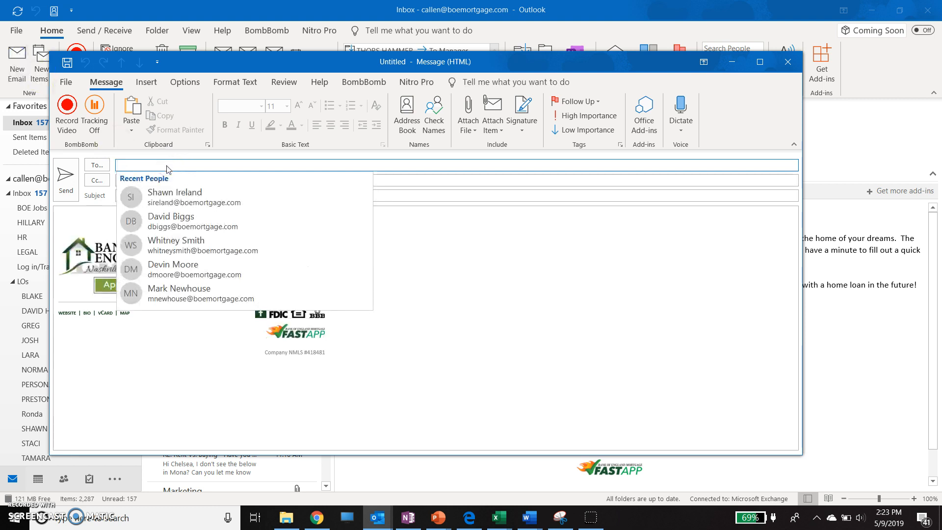
type("c")
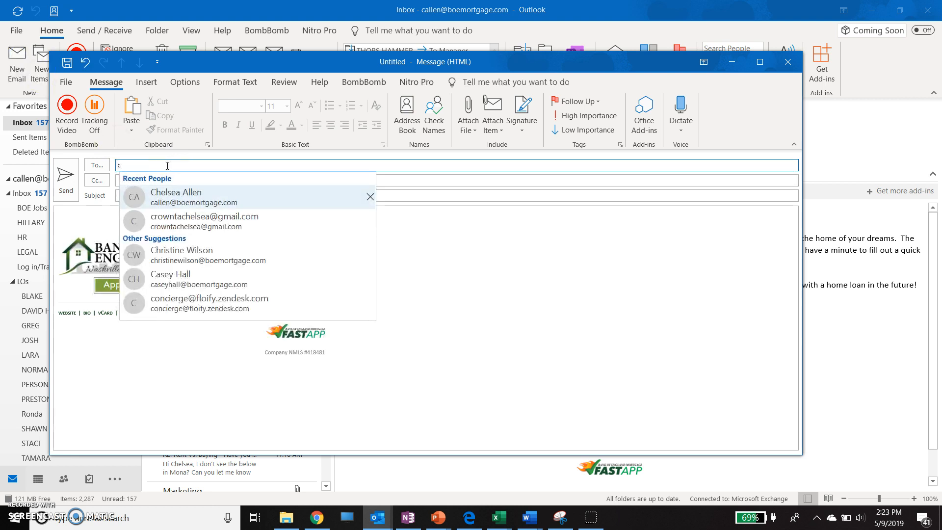
left_click(185, 189)
left_click(189, 196)
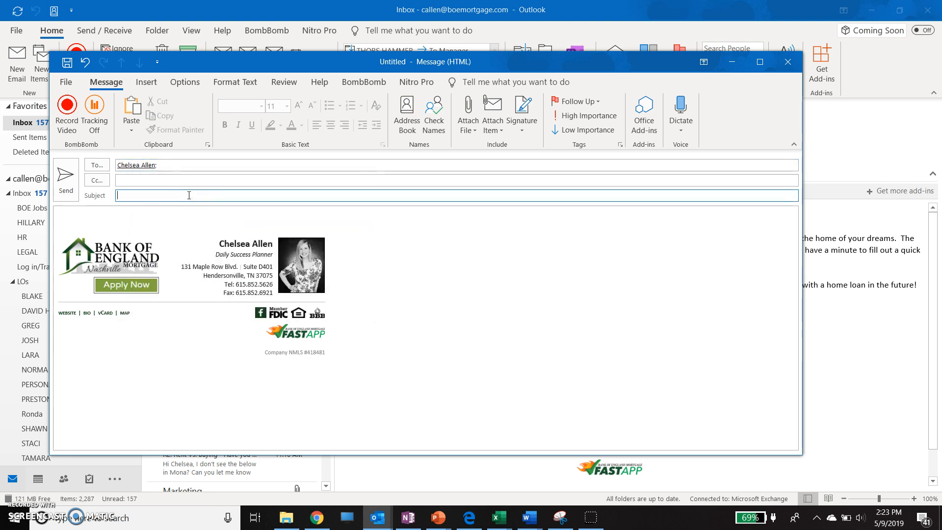
type("zillow review")
key("Tab")
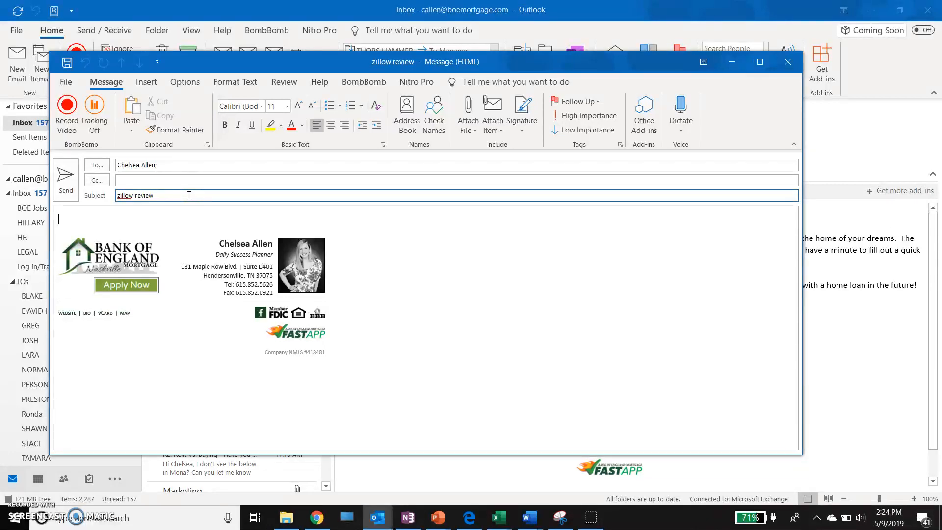
Paste the copied Zillow review link into the message body above the signature as a hyperlink
right_click(177, 218)
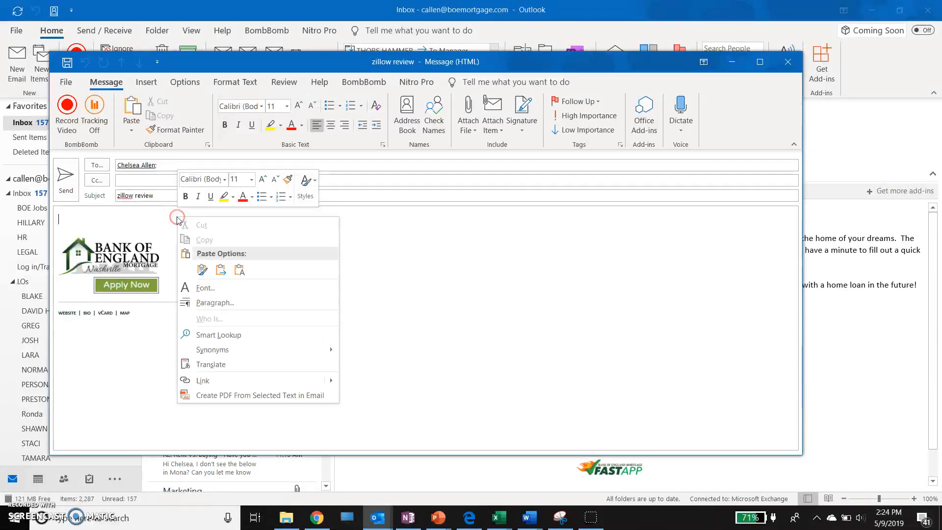
left_click(202, 269)
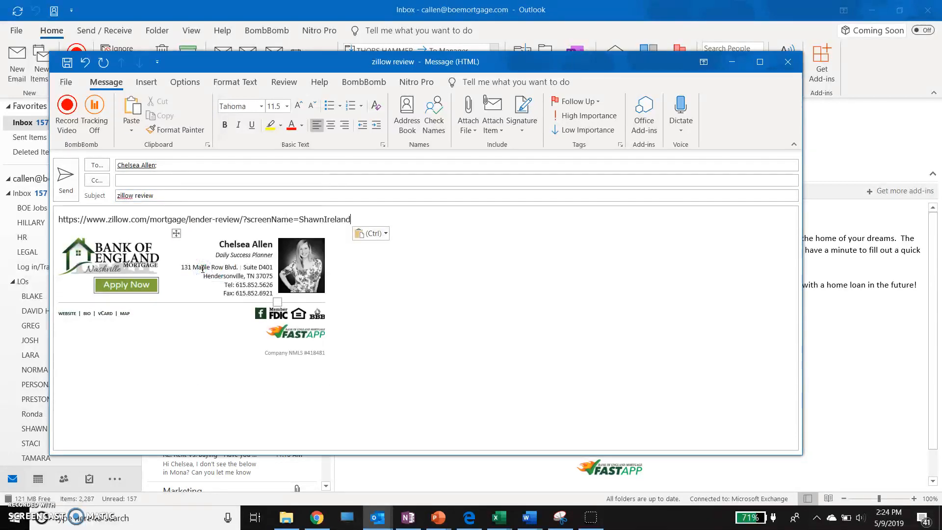
key("Return")
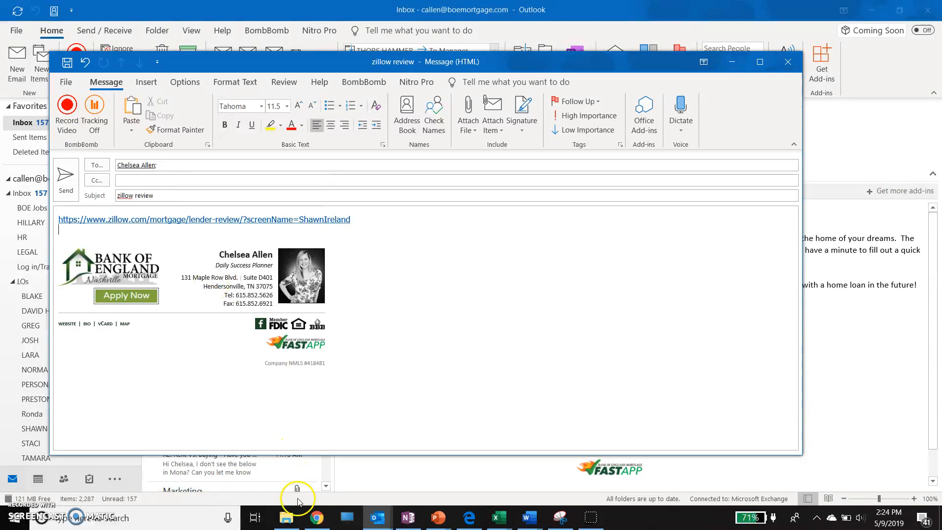
Open the 1:30 PM "Zillow Review" email in Sent Items and copy its text from the greeting through "Yours truly,"
mouse_move(286, 518)
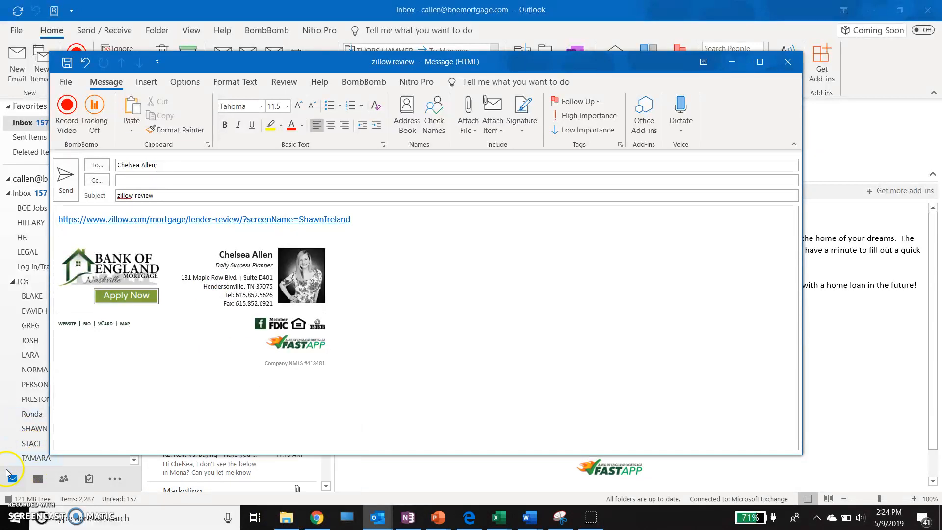
left_click(19, 138)
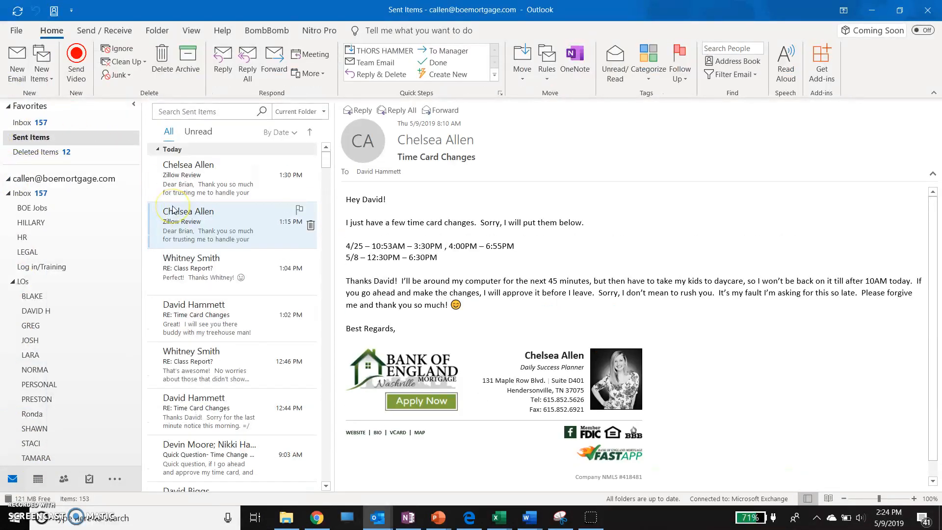
left_click(195, 187)
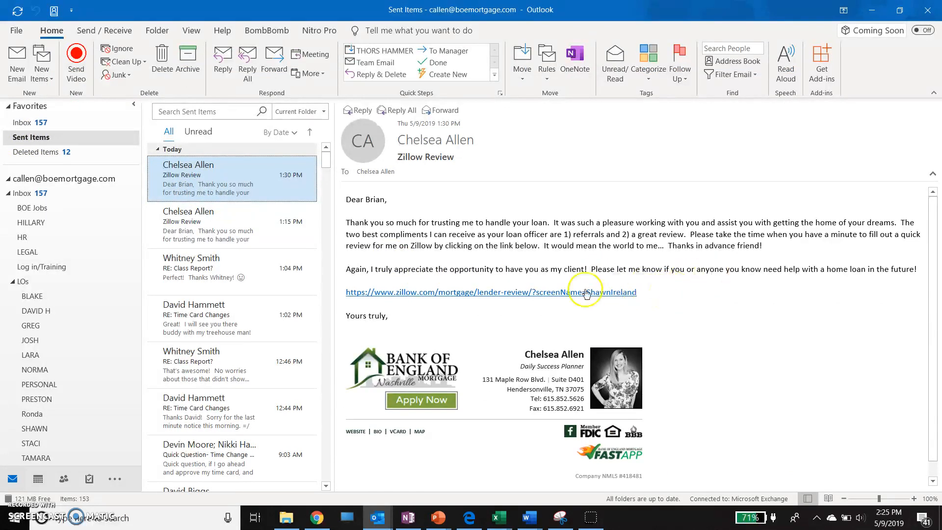
left_click_drag(405, 320, 287, 162)
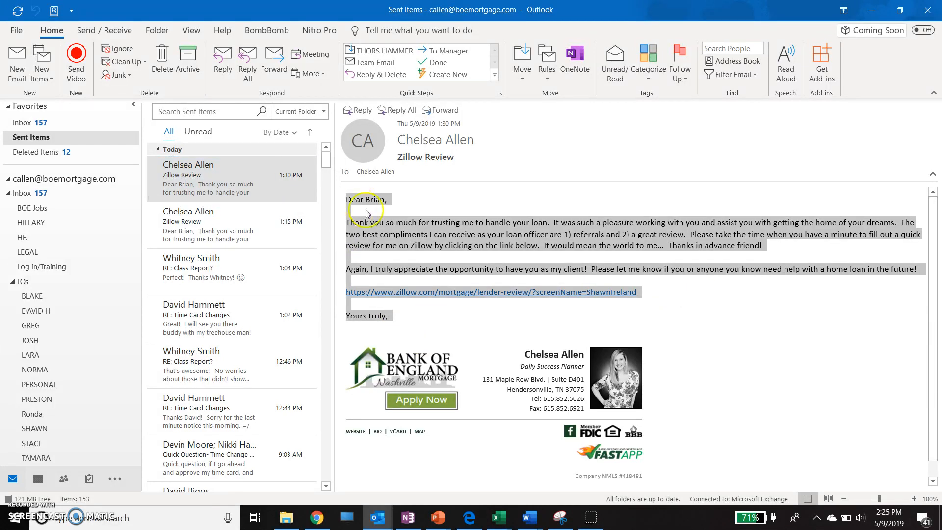
right_click(392, 234)
left_click(417, 243)
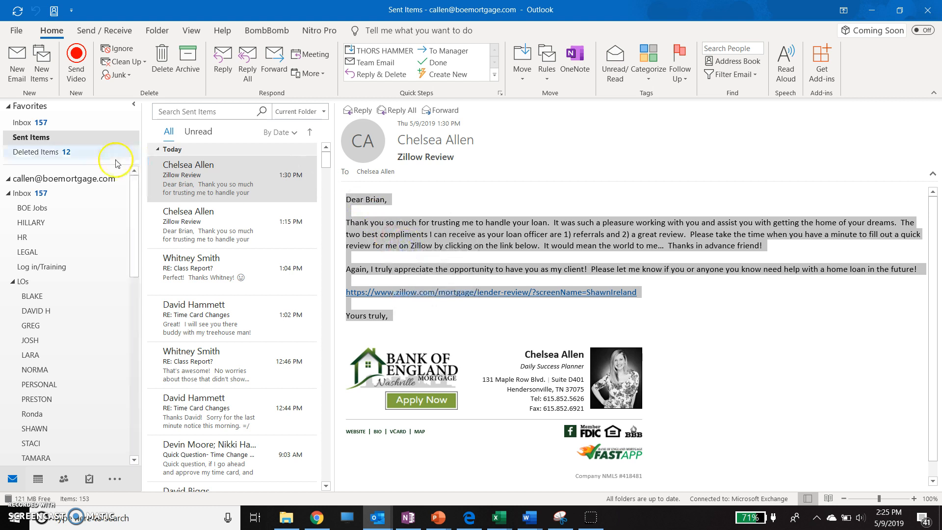
Return to the "zillow review" draft and paste the copied letter above the link, keeping its source formatting
mouse_move(382, 521)
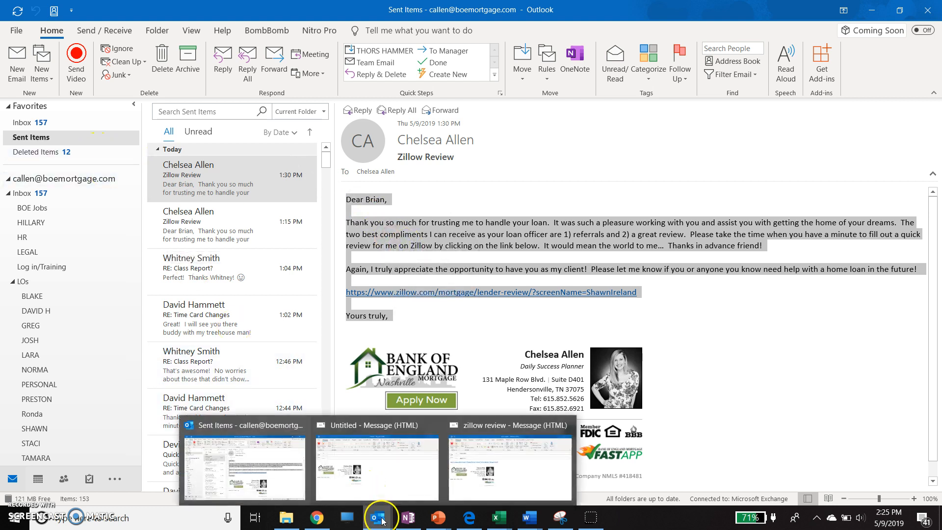
left_click(469, 478)
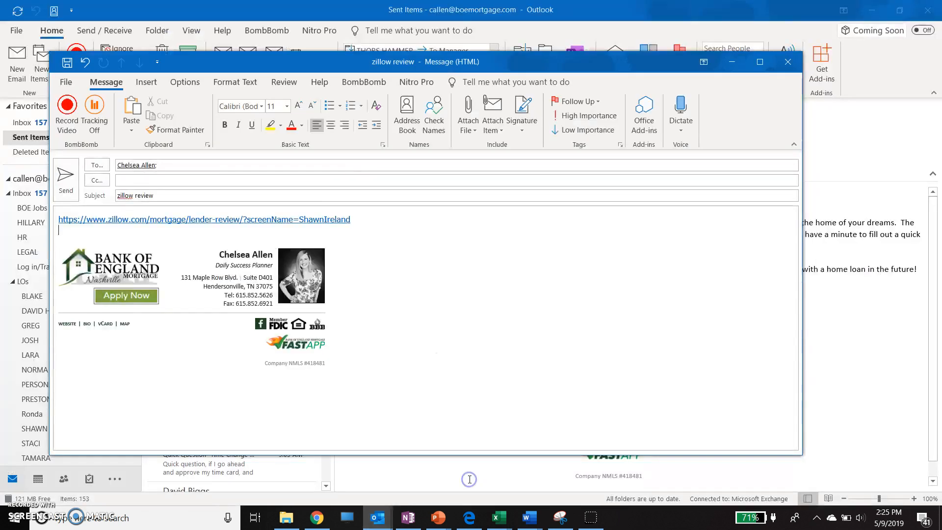
left_click(58, 219)
key("Return")
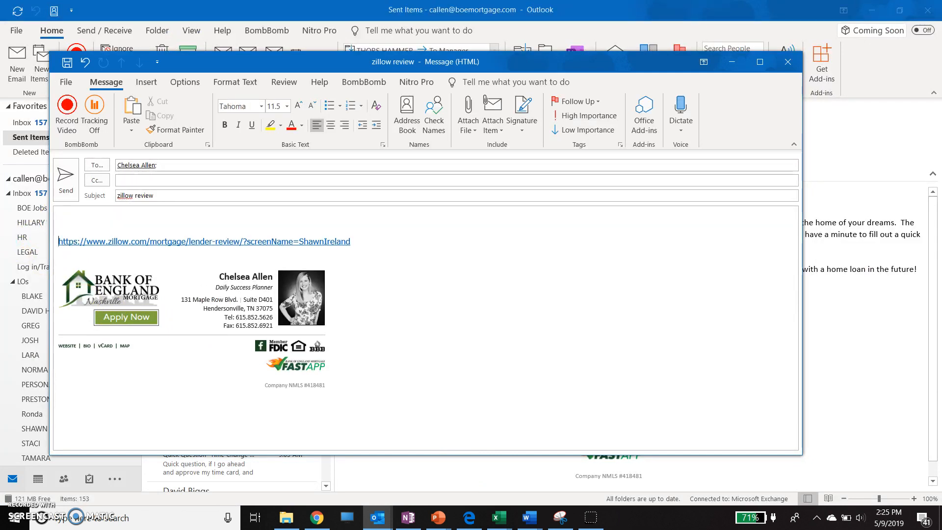
right_click(110, 216)
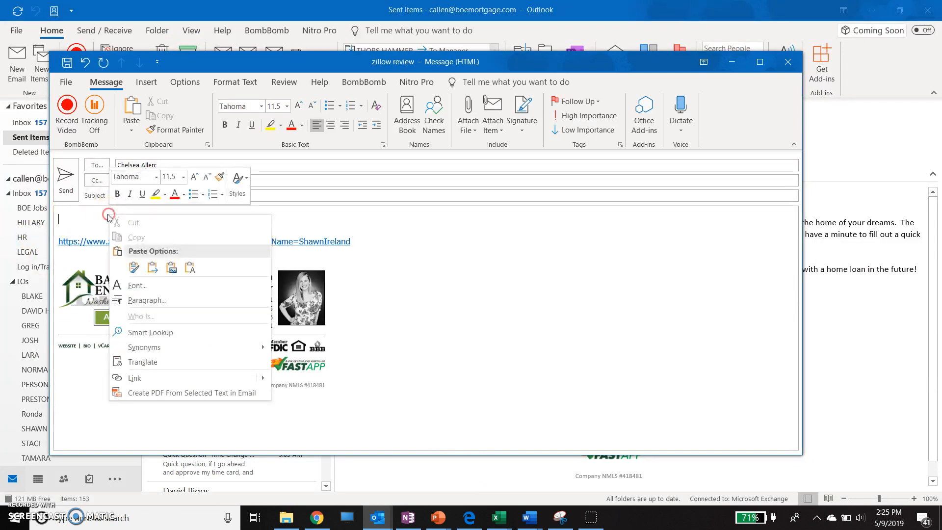
left_click(133, 268)
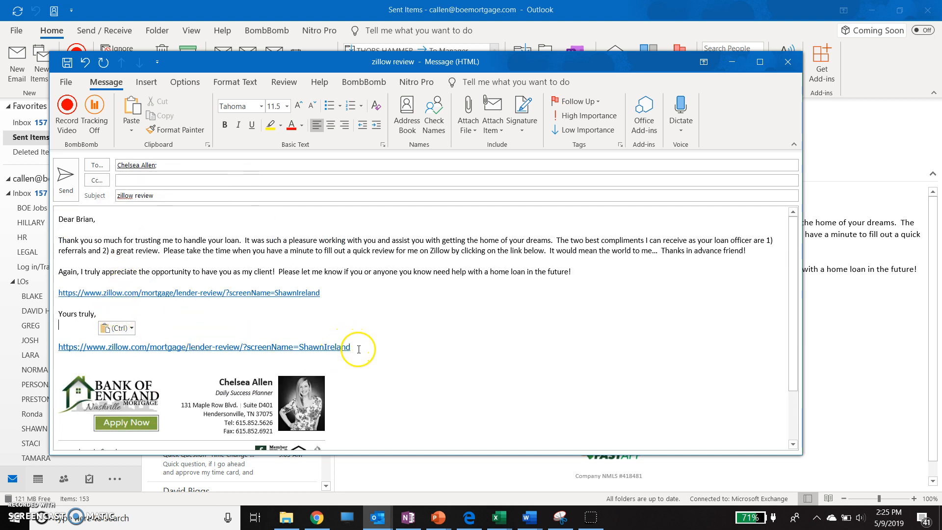
Remove the duplicate Zillow review link and the extra blank line below "Yours truly,"
left_click_drag(359, 349, 25, 323)
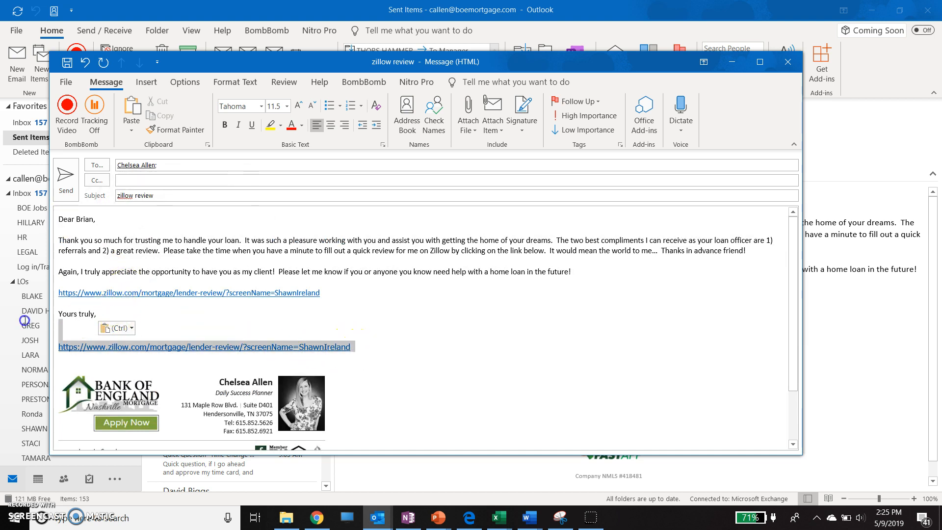
key("Delete")
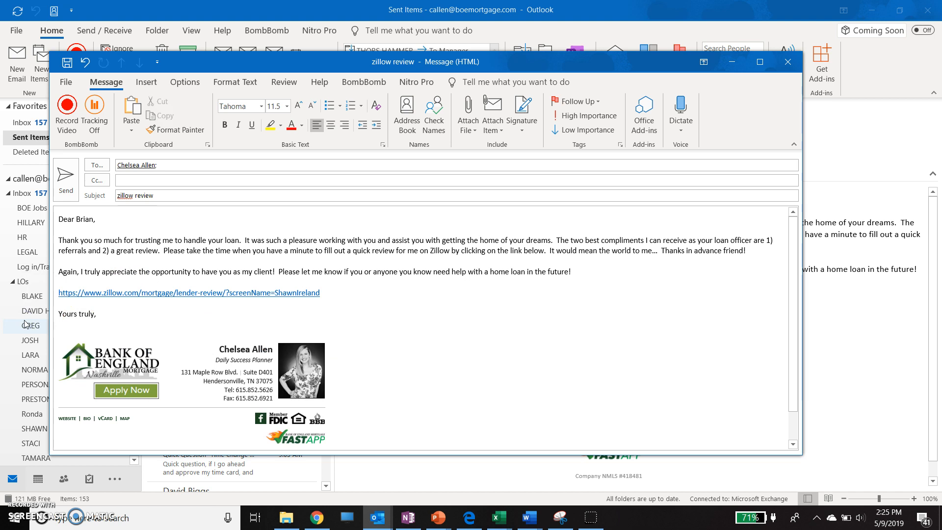
key("ctrl+z")
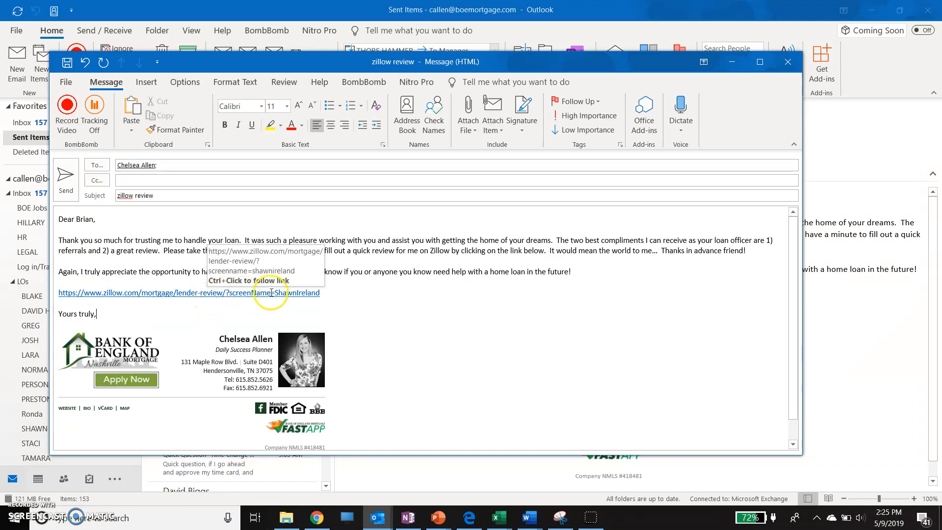
Send the finished "zillow review" email with the letter and review link to its recipient
left_click(147, 313)
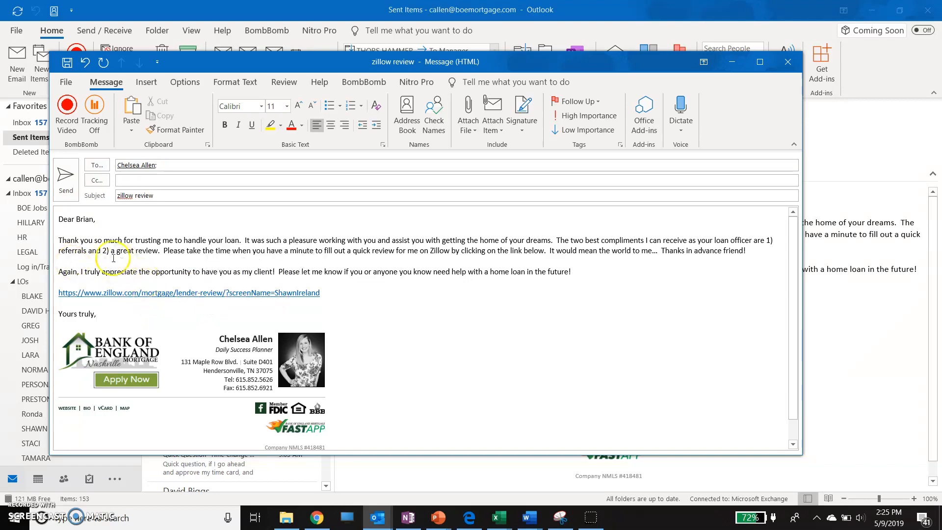
left_click(64, 175)
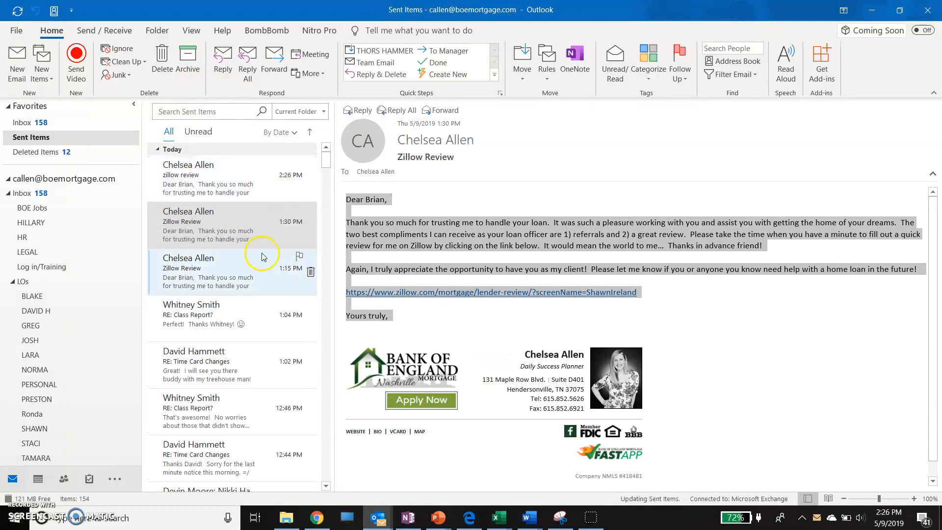
Open the newly sent "zillow review" email in Sent Items and follow its Zillow link to examine the lender review page
left_click(247, 167)
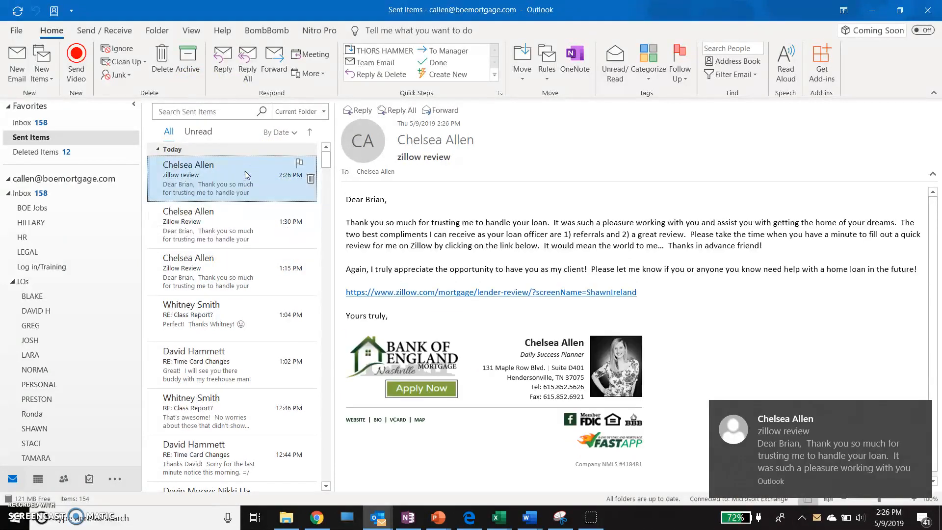
left_click(448, 293)
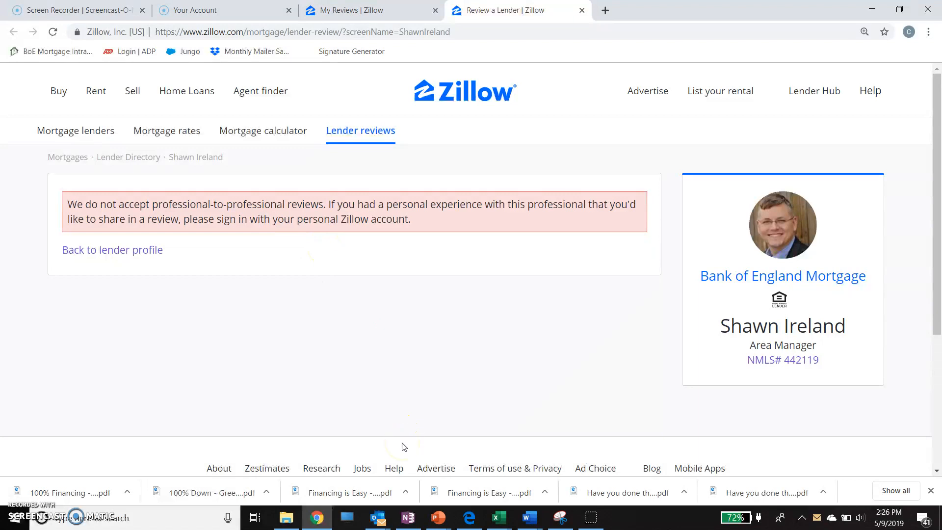
scroll(282, 417, "down", 3)
scroll(285, 417, "up", 2)
scroll(285, 418, "up", 1)
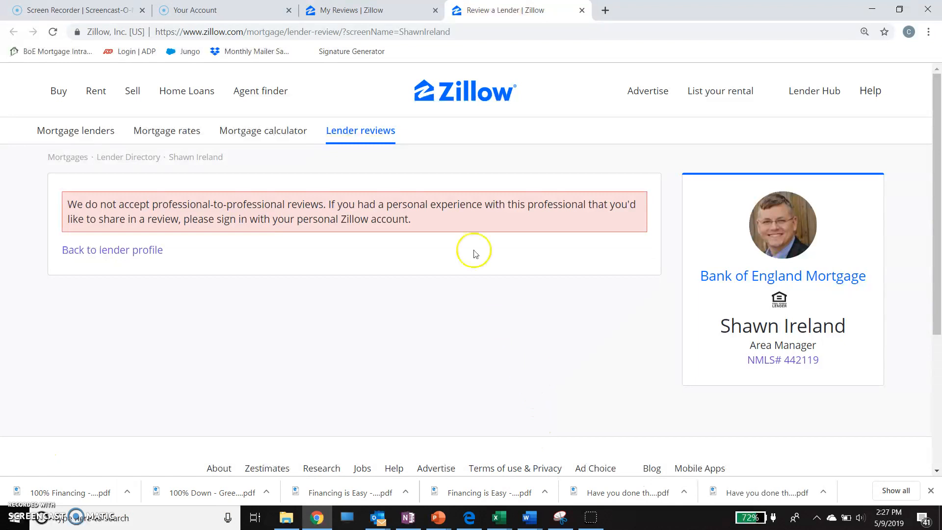
left_click(224, 10)
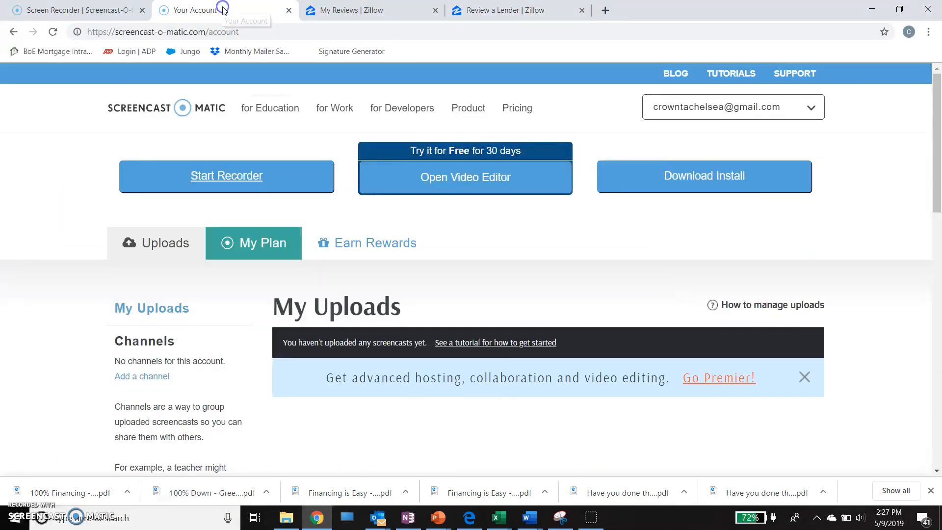
left_click(96, 9)
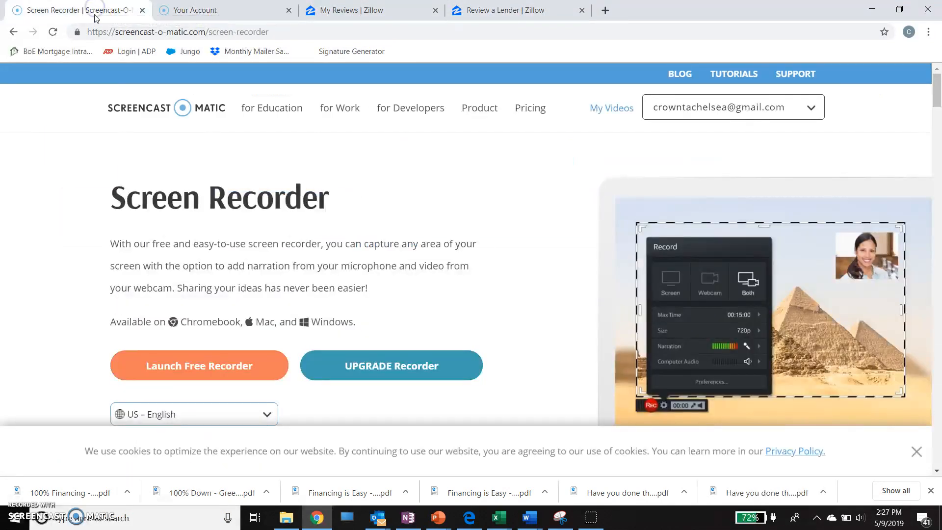